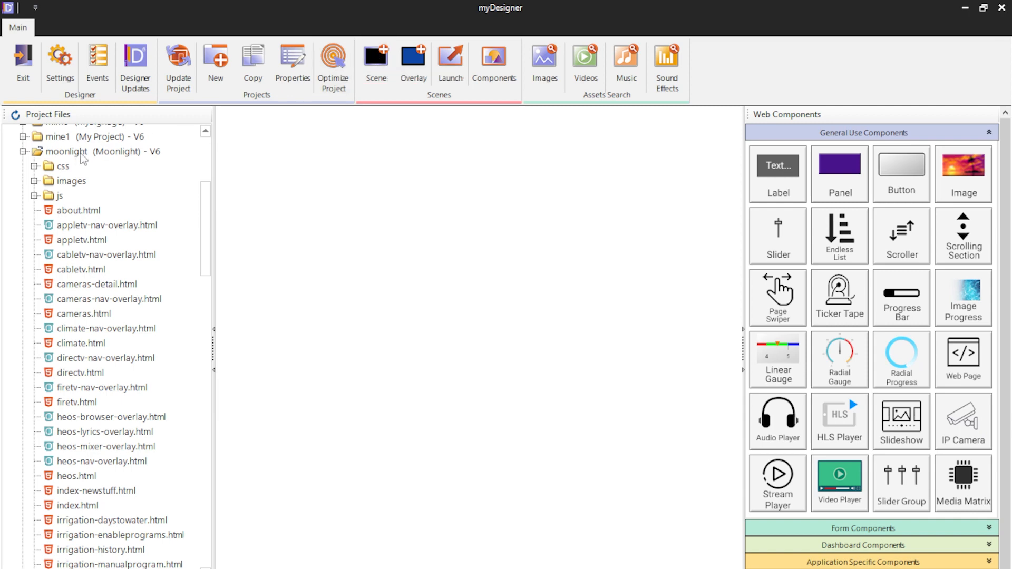
Step: Create a new scene named house in the myproject project
drag(206, 192, 195, 431)
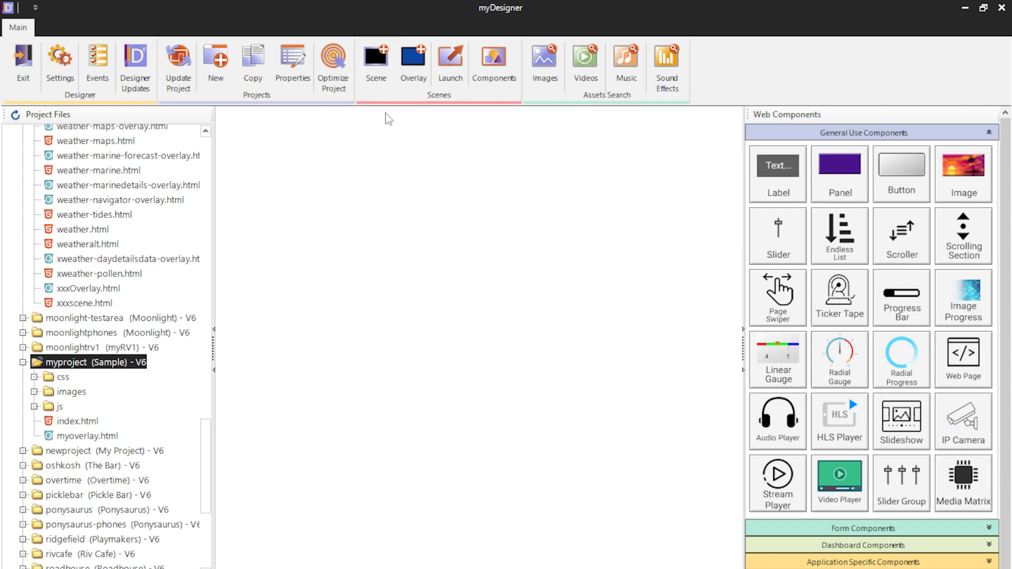
click(377, 64)
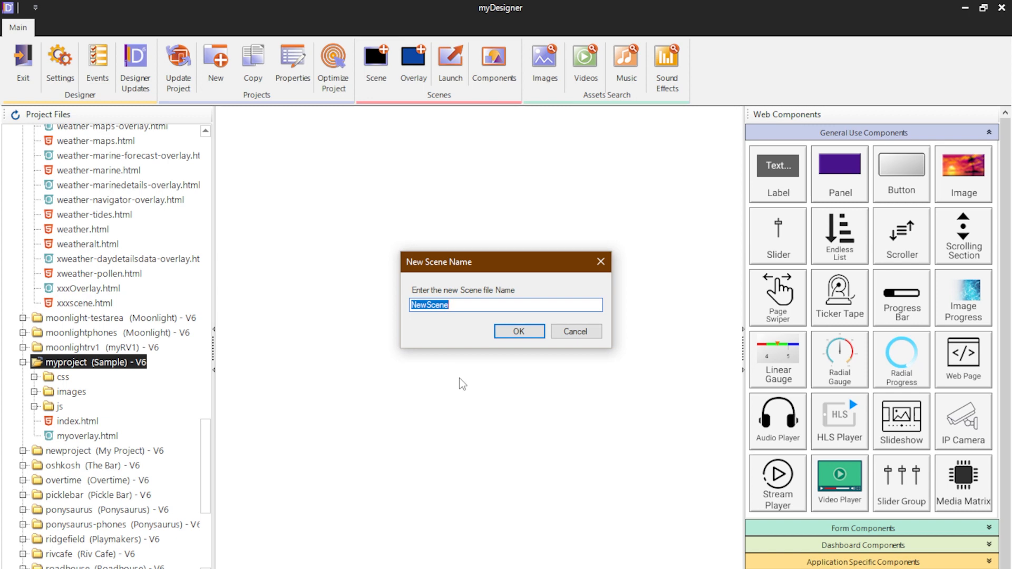
text(house)
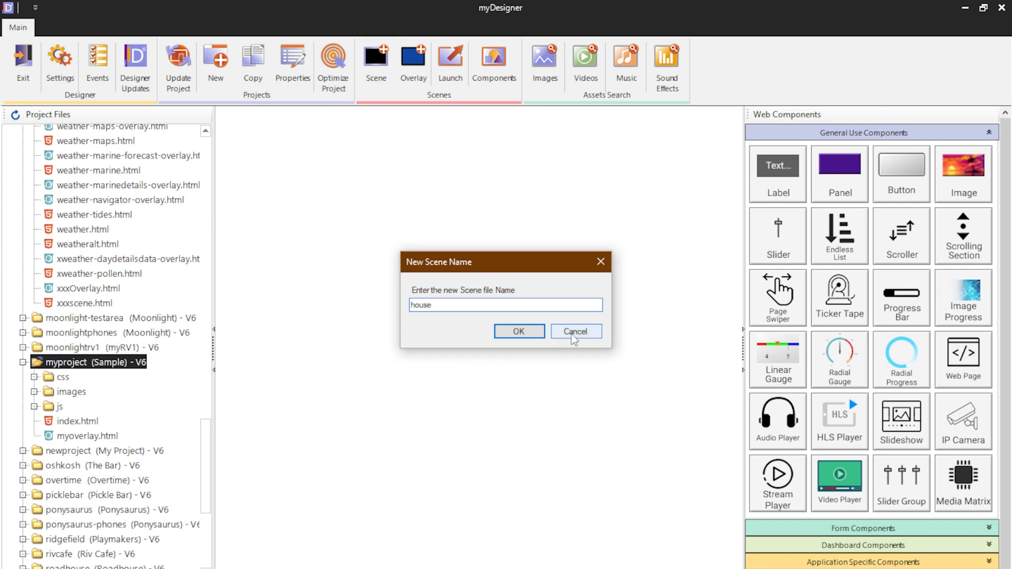
click(536, 332)
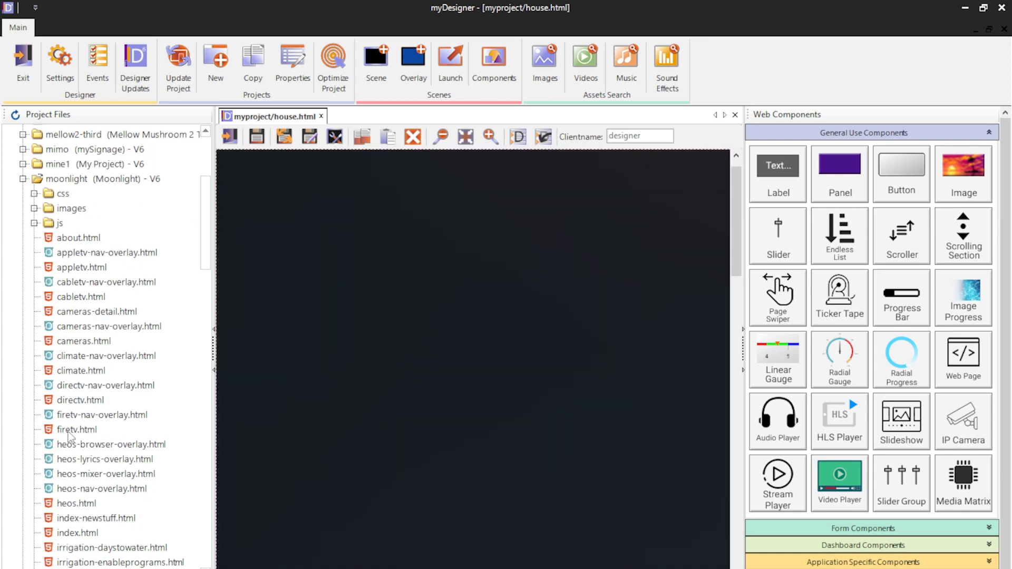
Step: Look through the project files for the new house scene in the myproject folder
scroll(61, 477, down, 2)
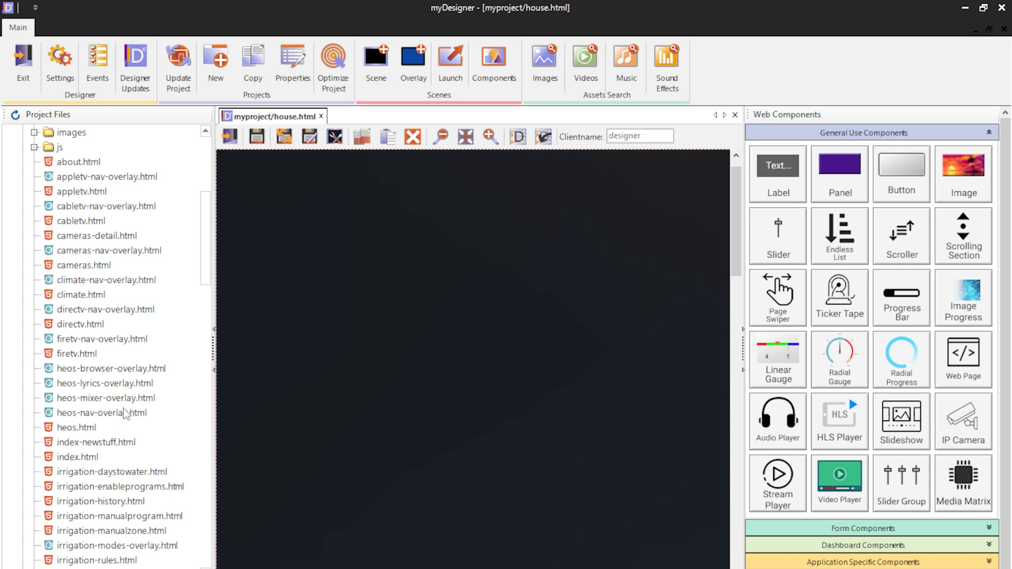
scroll(126, 413, down, 20)
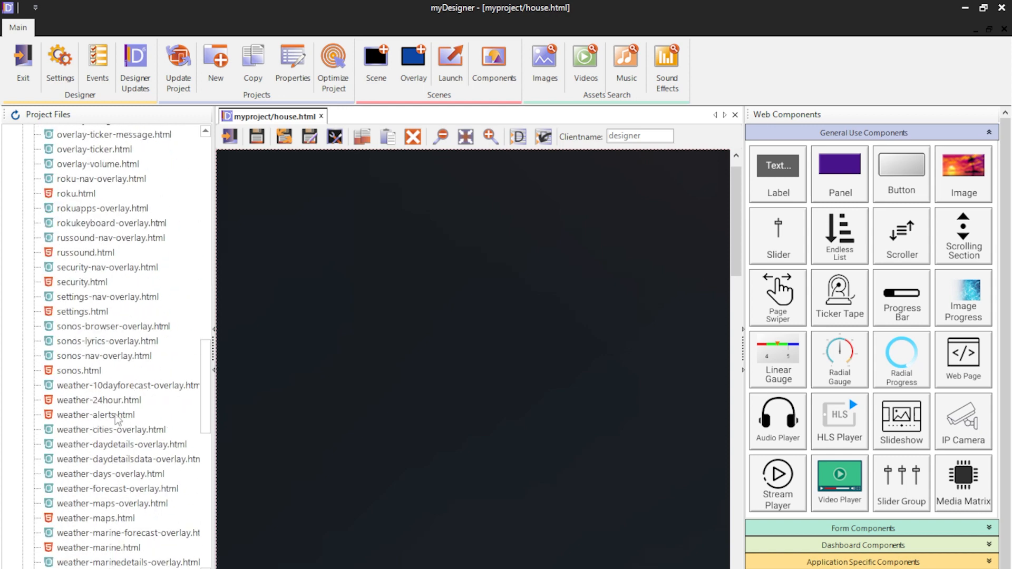
scroll(67, 498, down, 1)
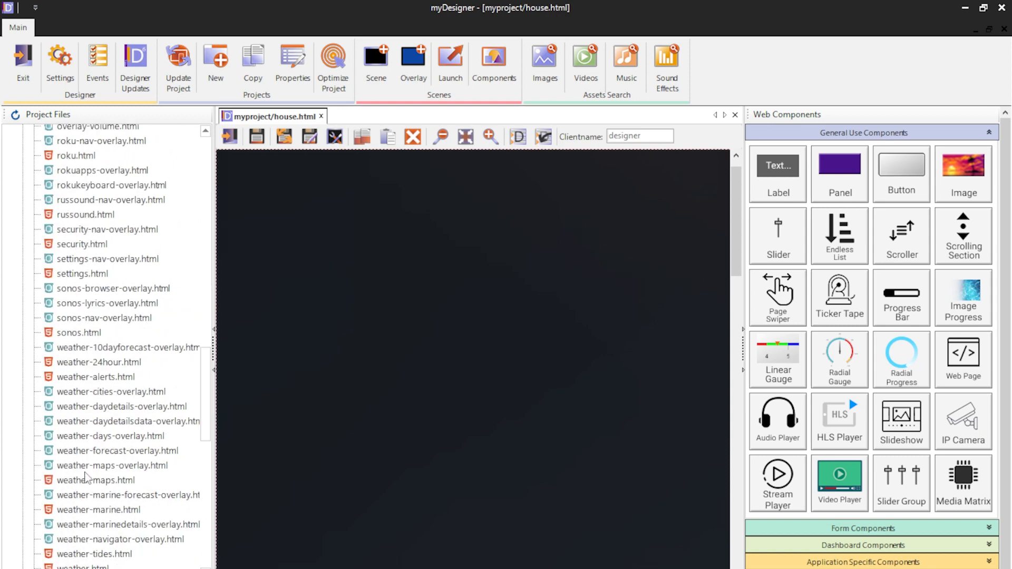
scroll(89, 470, up, 10)
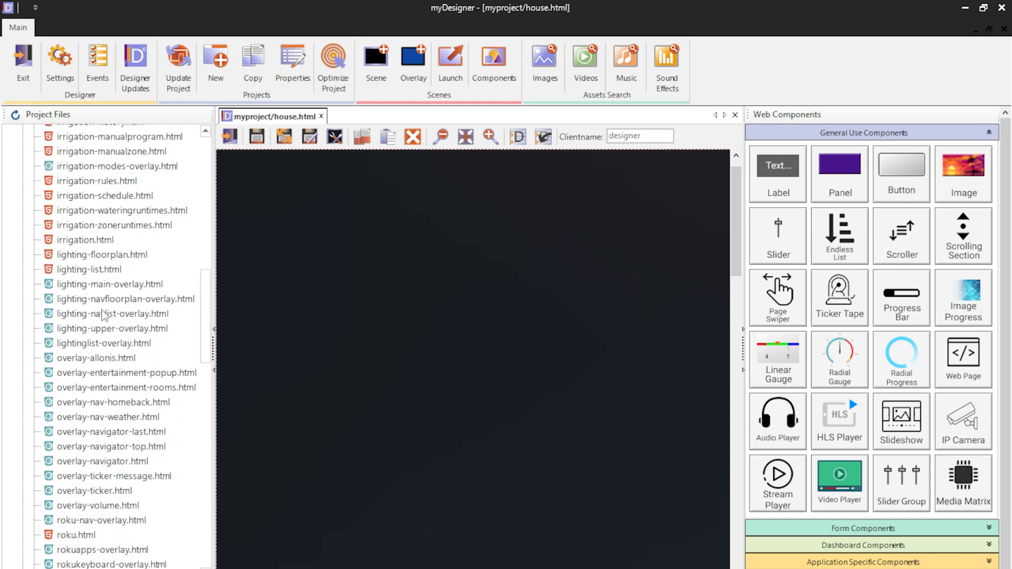
scroll(84, 237, up, 7)
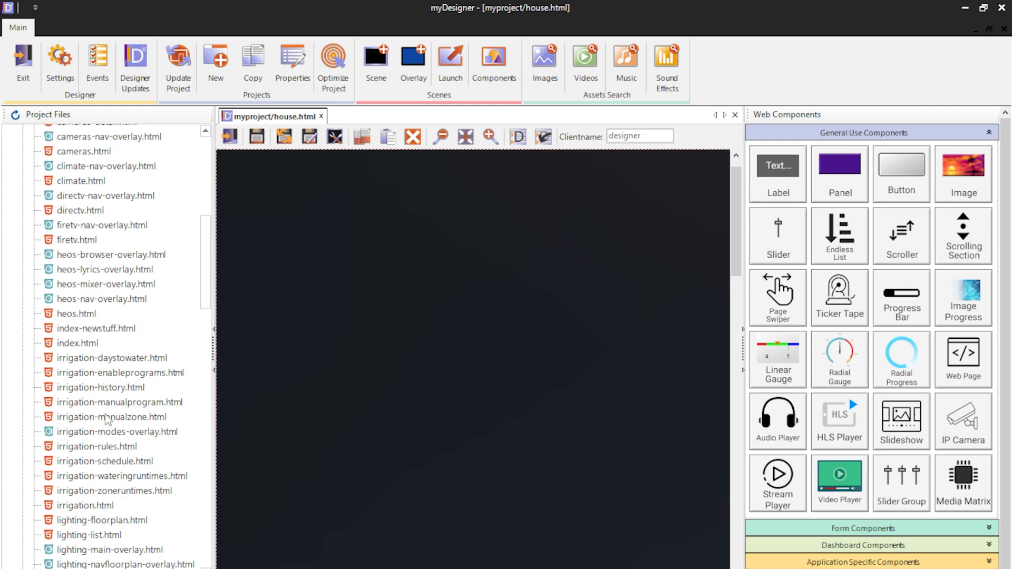
scroll(108, 416, down, 6)
scroll(108, 394, down, 5)
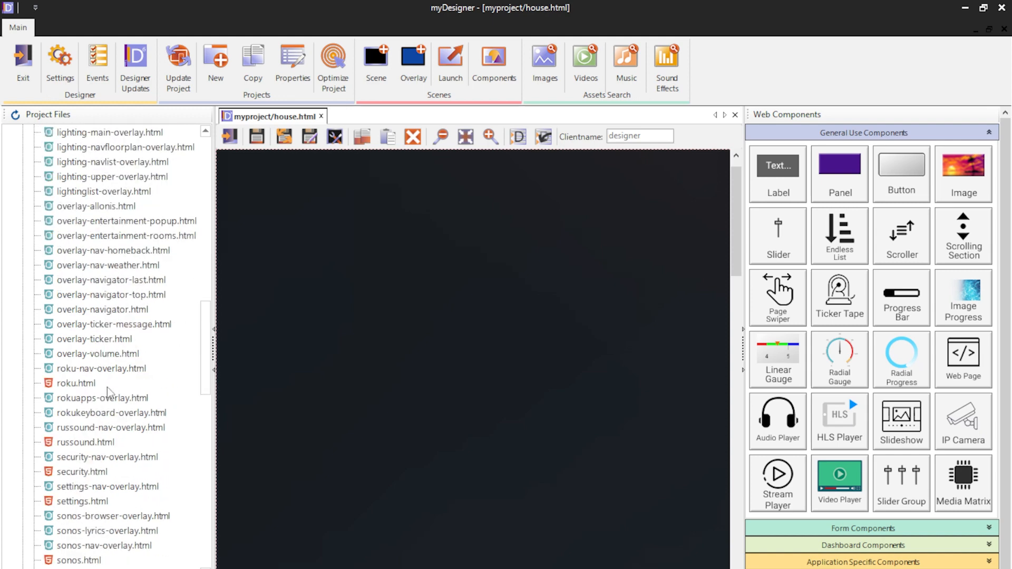
scroll(109, 395, down, 12)
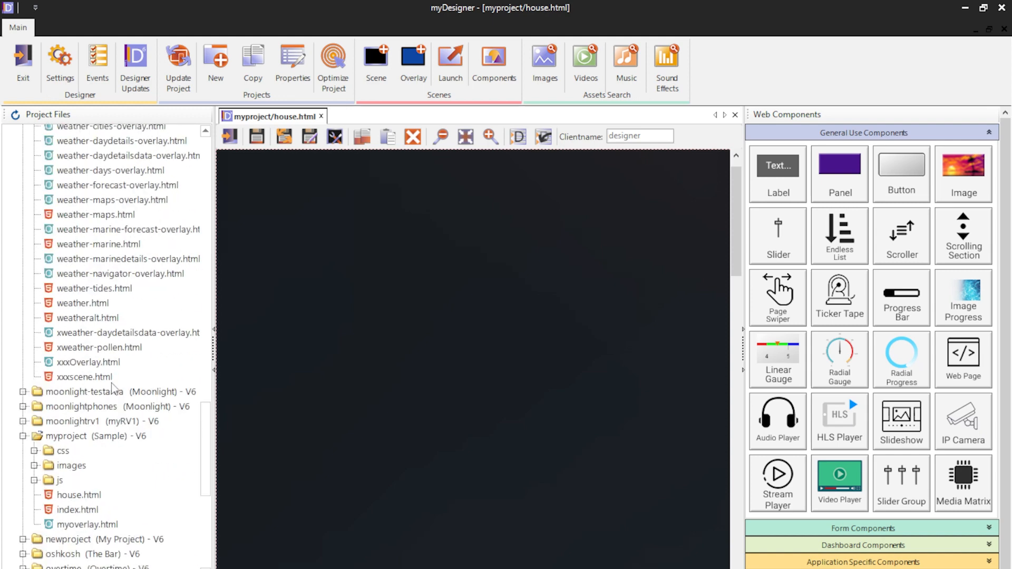
click(77, 325)
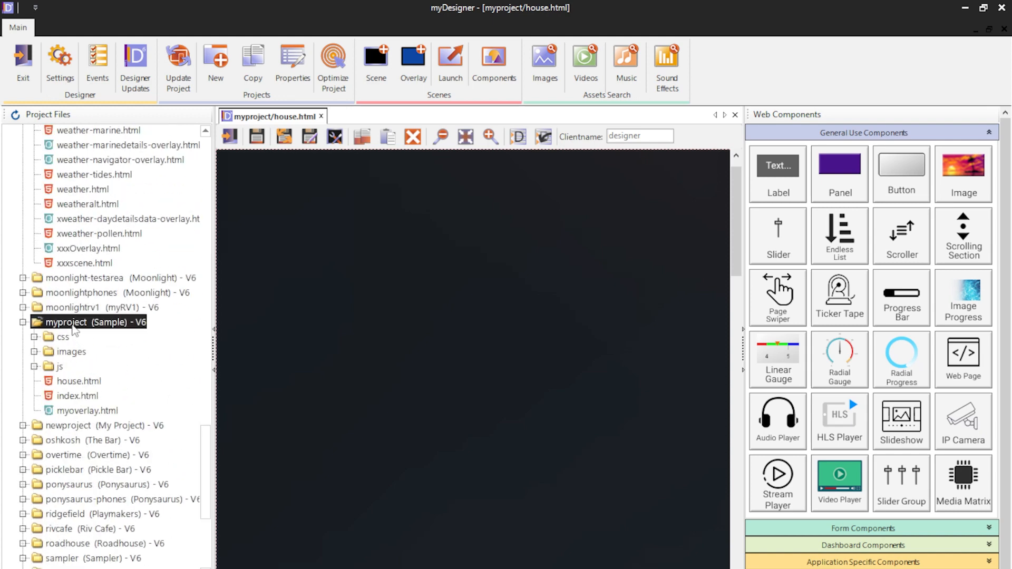
click(78, 412)
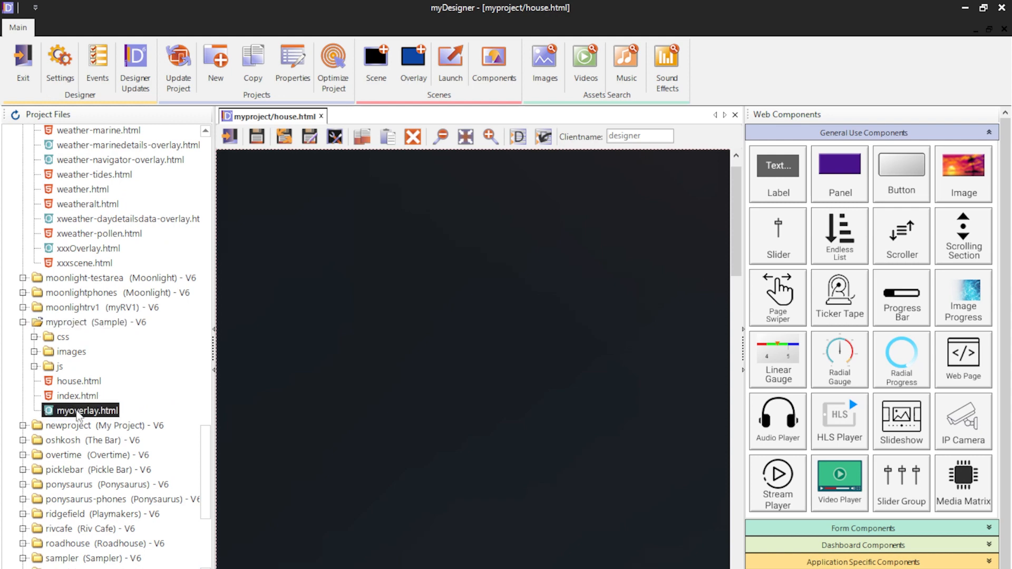
right_click(78, 414)
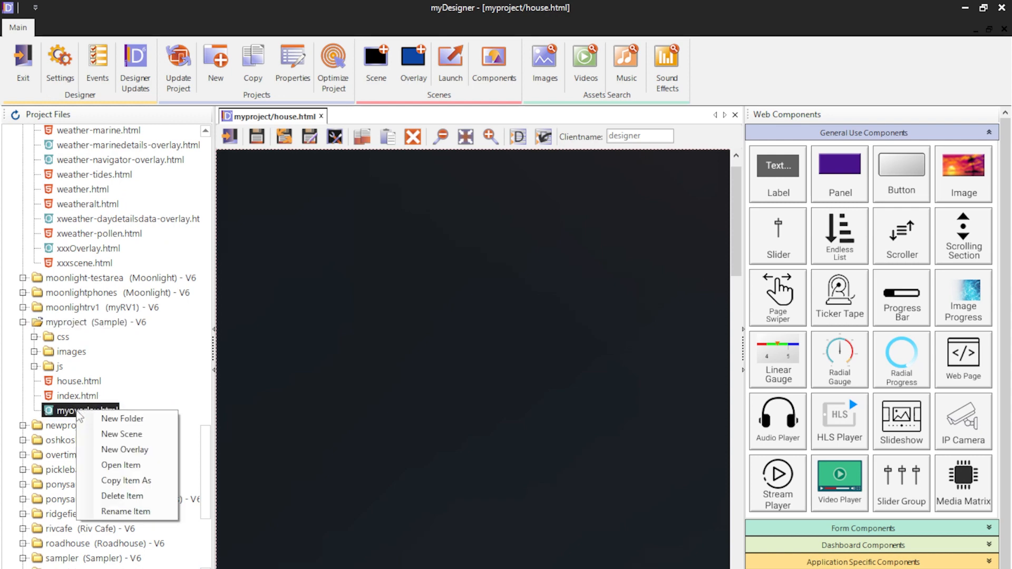
click(136, 512)
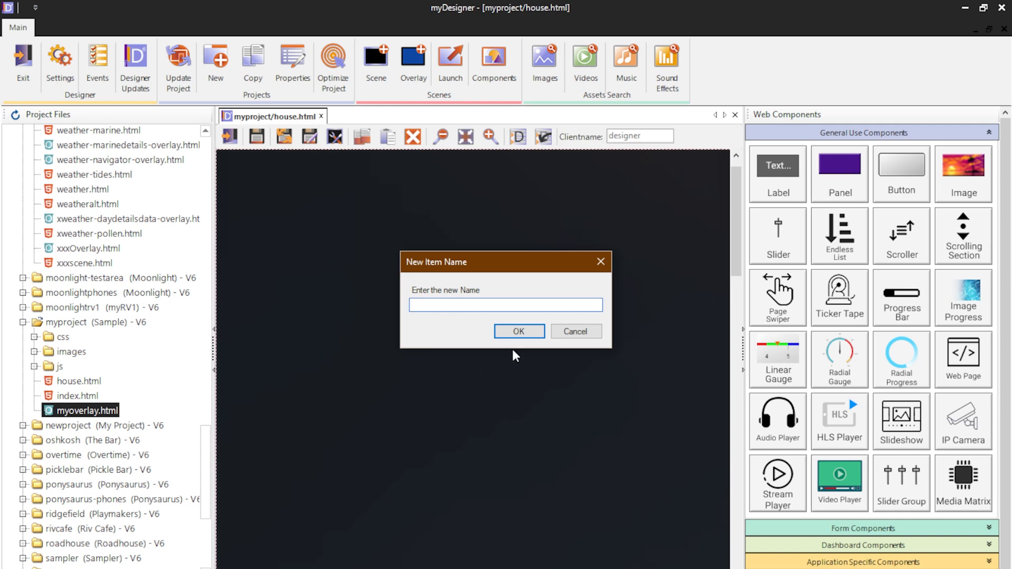
click(565, 333)
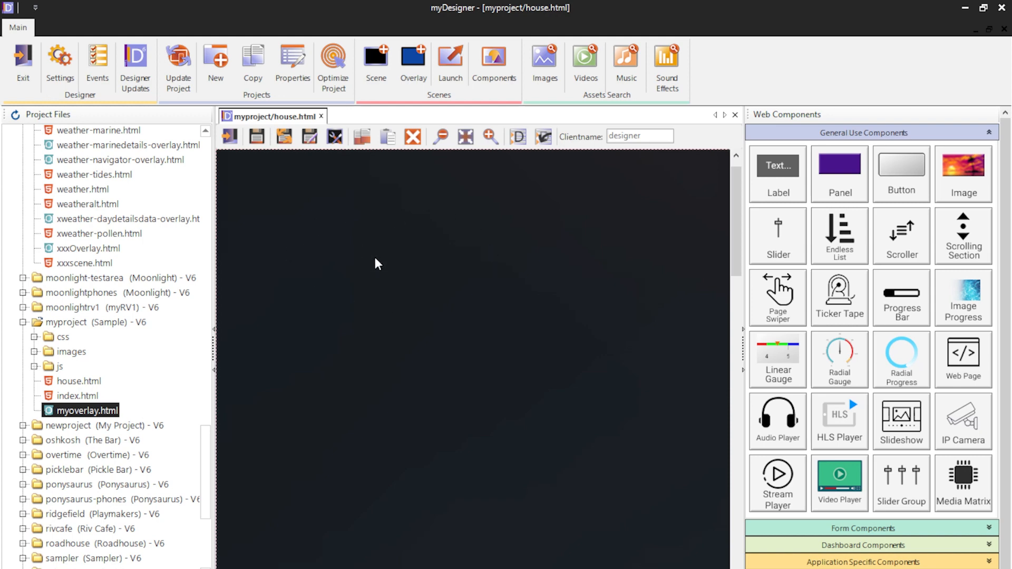
Step: View the myproject project's properties without changing them, and close the house scene
click(291, 64)
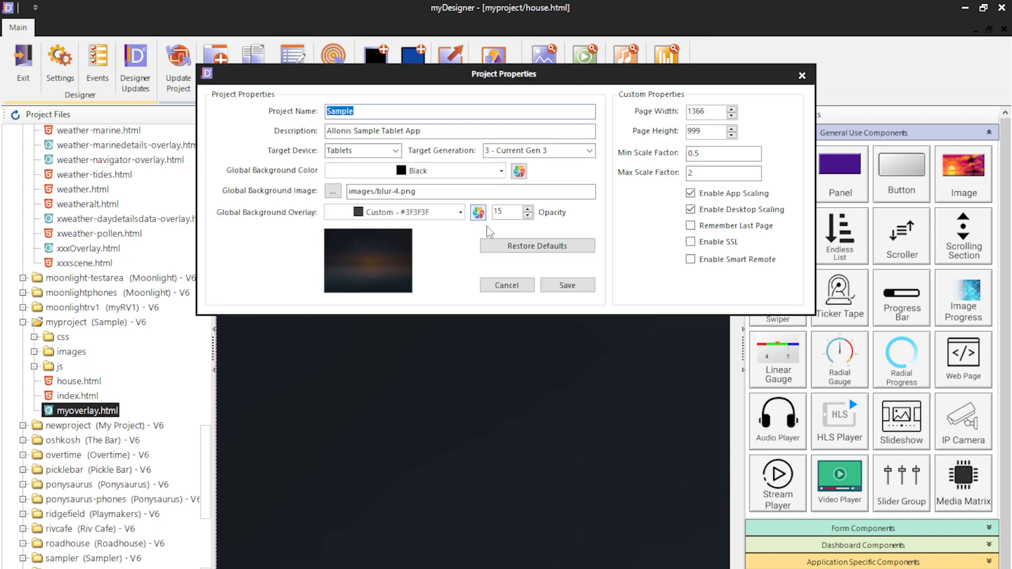
click(516, 284)
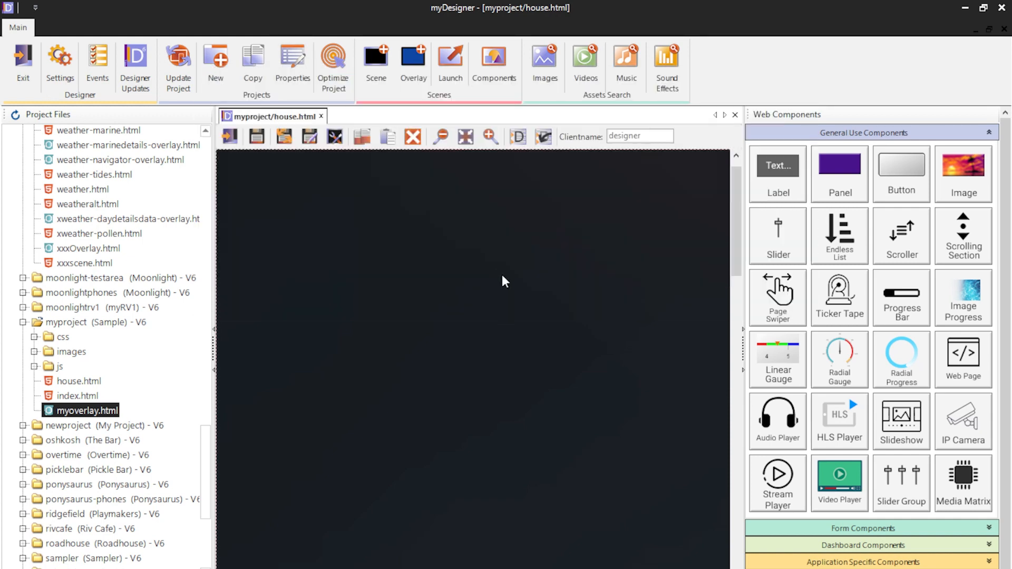
click(226, 138)
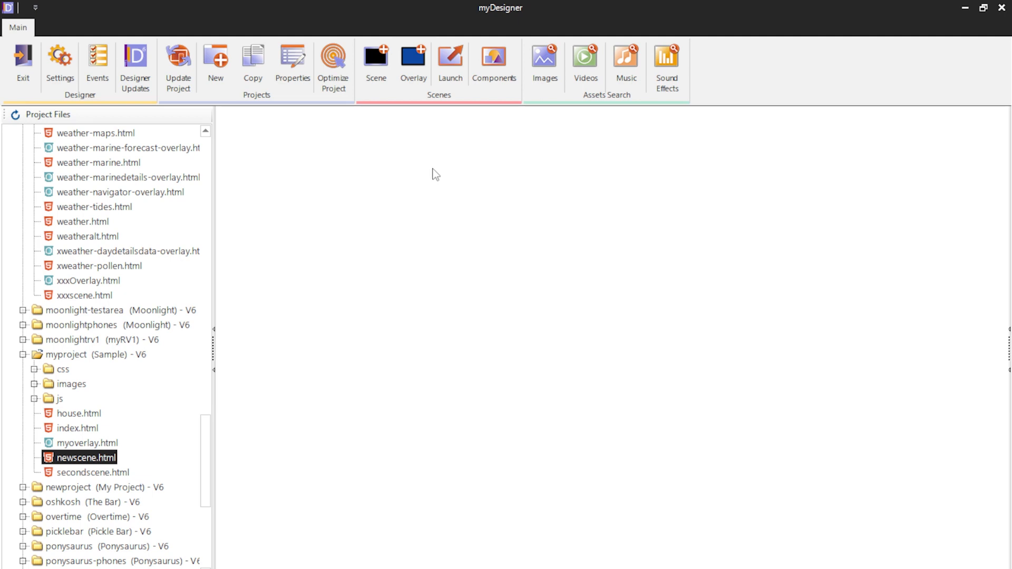
Step: Create a new overlay named overlaytwo in the myproject project
click(79, 355)
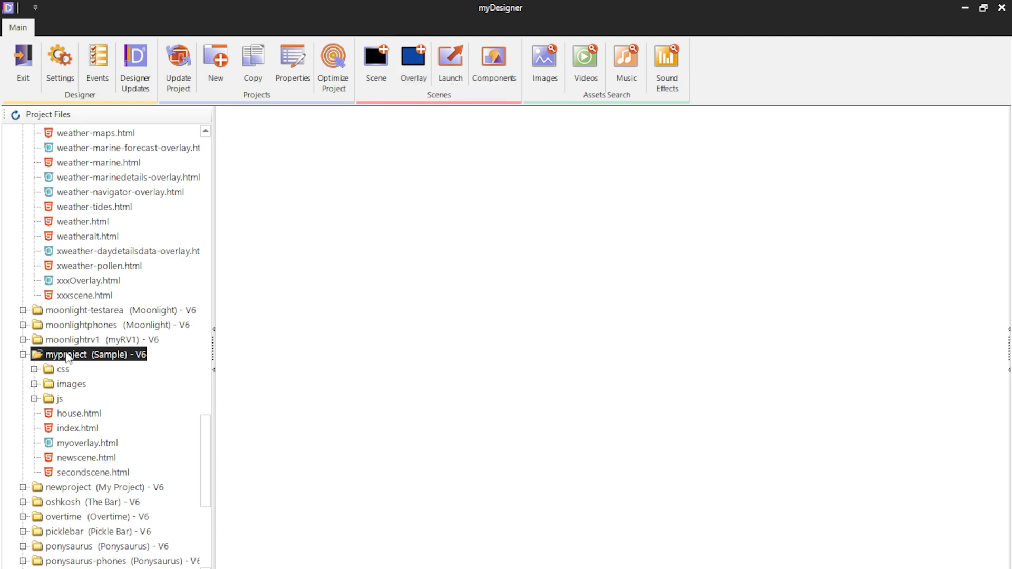
click(416, 77)
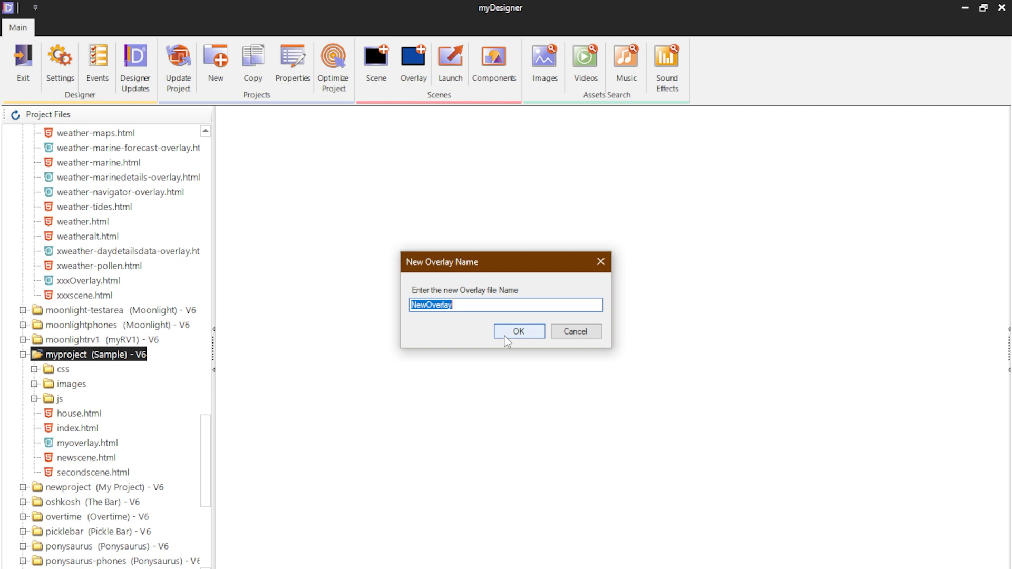
click(466, 306)
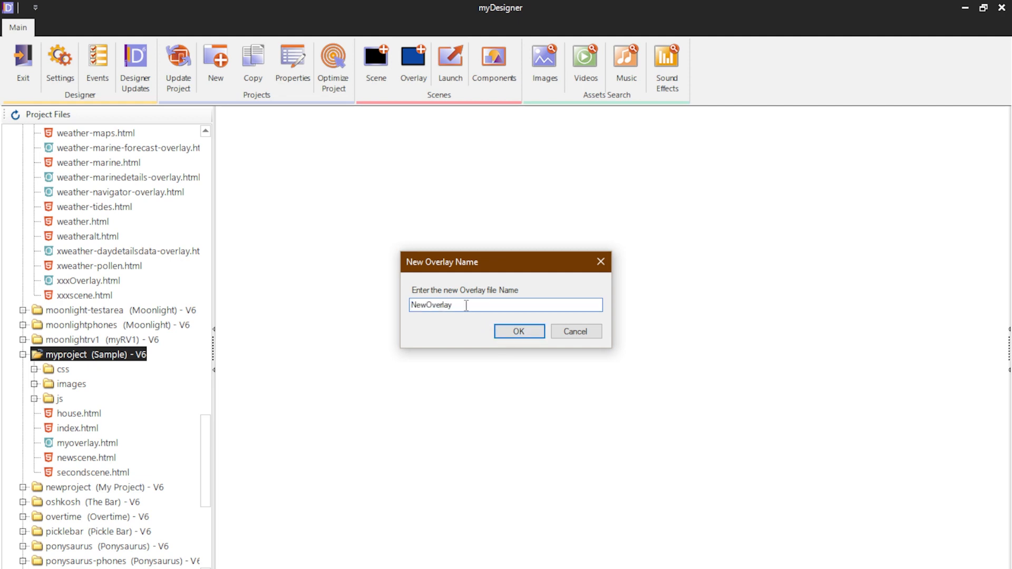
double_click(466, 306)
text(overlaytwo)
click(504, 332)
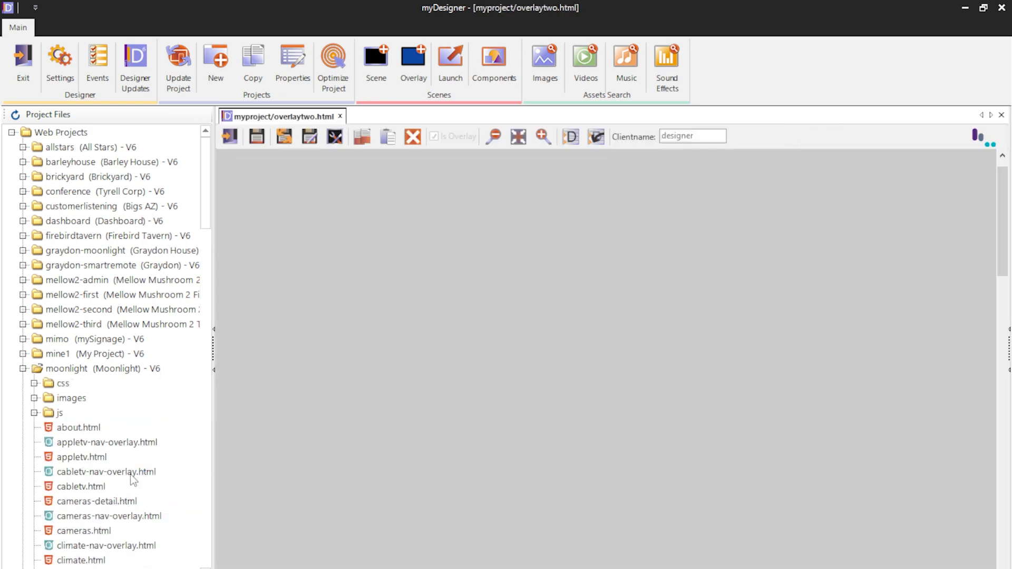
Step: Locate overlaytwo.html in the myproject folder and close the open overlay
scroll(133, 480, down, 2)
scroll(130, 479, down, 20)
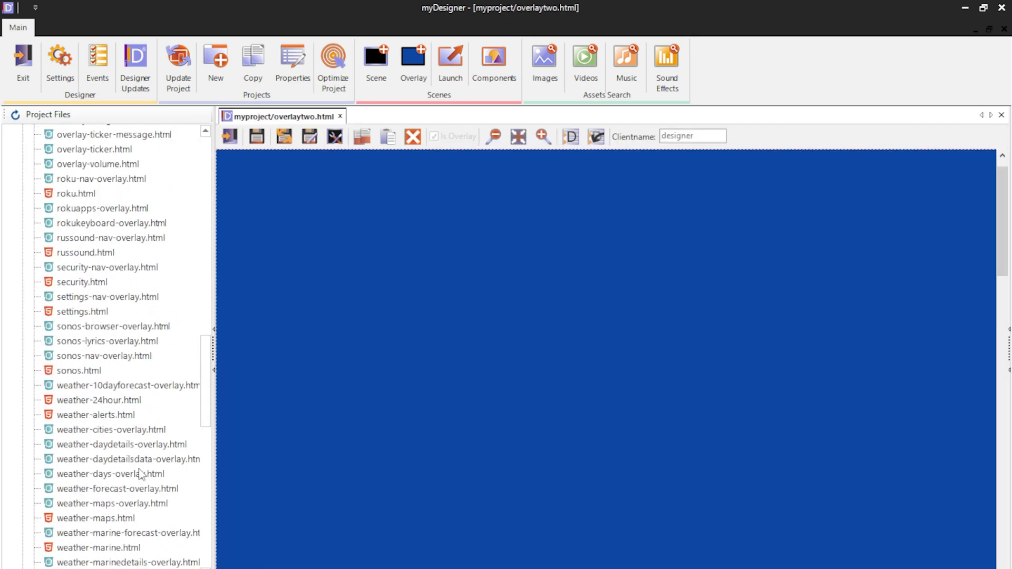
scroll(141, 474, down, 5)
click(89, 364)
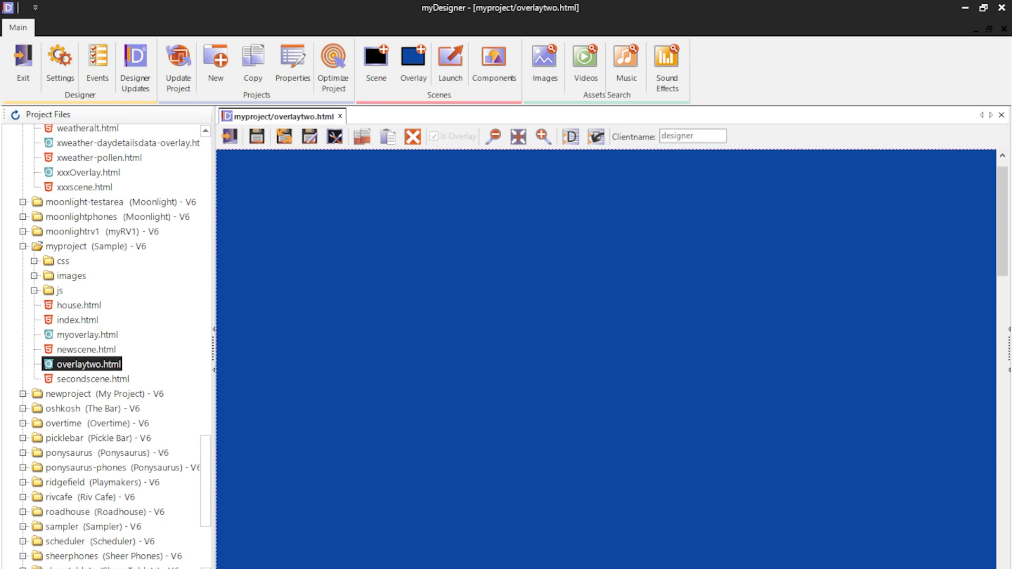
click(232, 141)
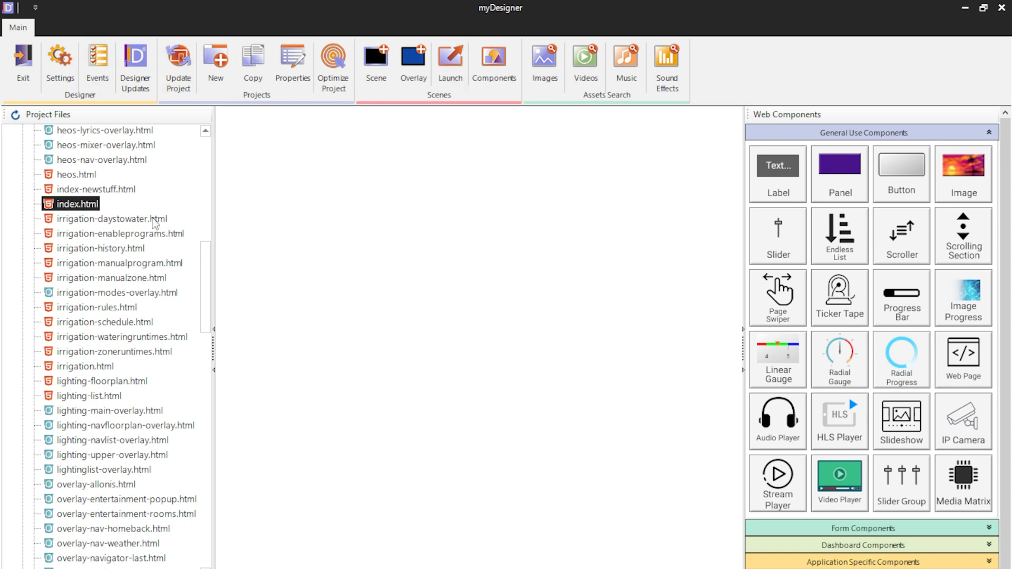
Step: Open the moonlight project's index.html and launch it in its own window, and close both the launched window and the scene
double_click(74, 205)
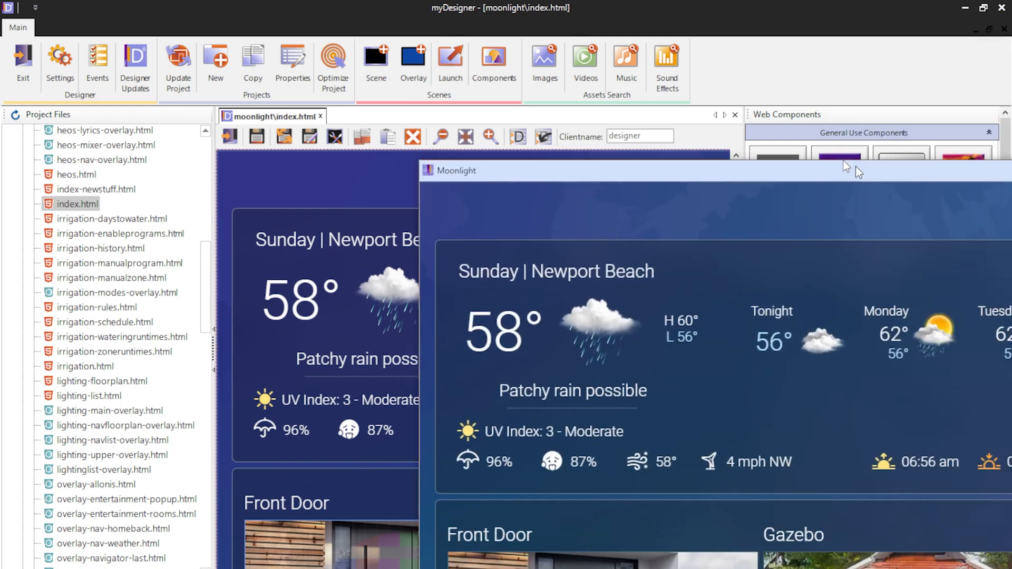
drag(855, 166, 527, 61)
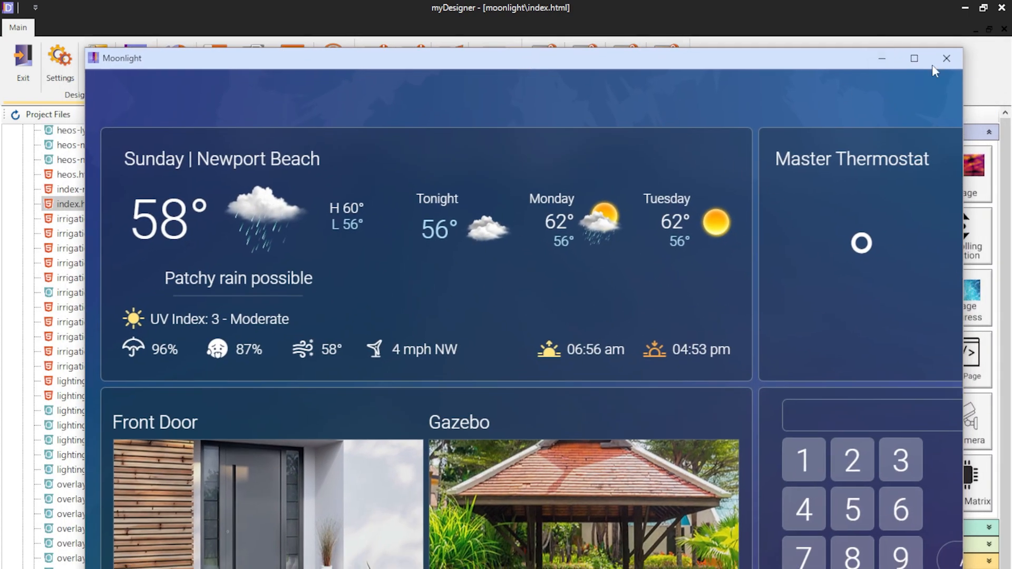
click(947, 64)
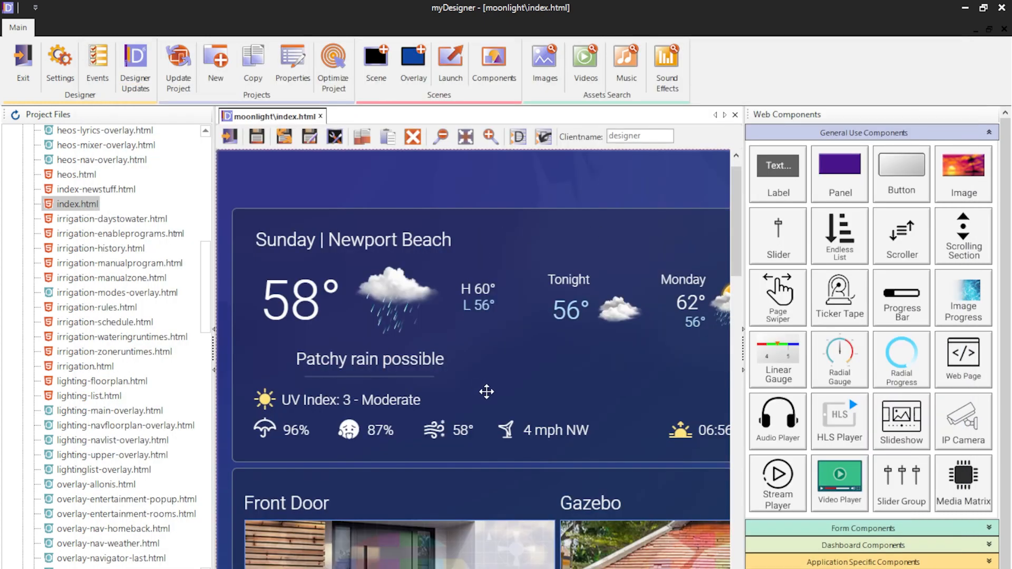
click(421, 296)
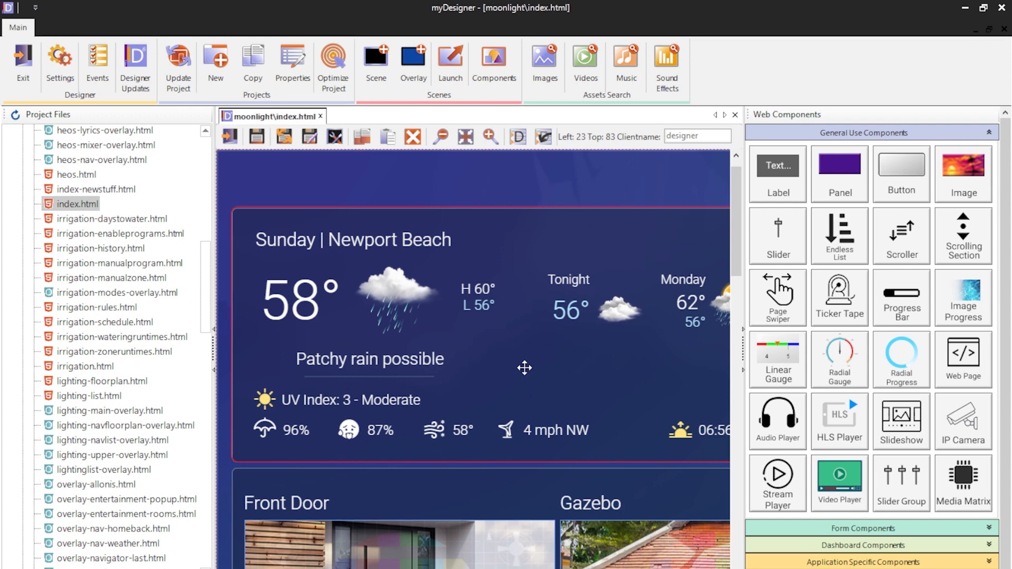
click(230, 137)
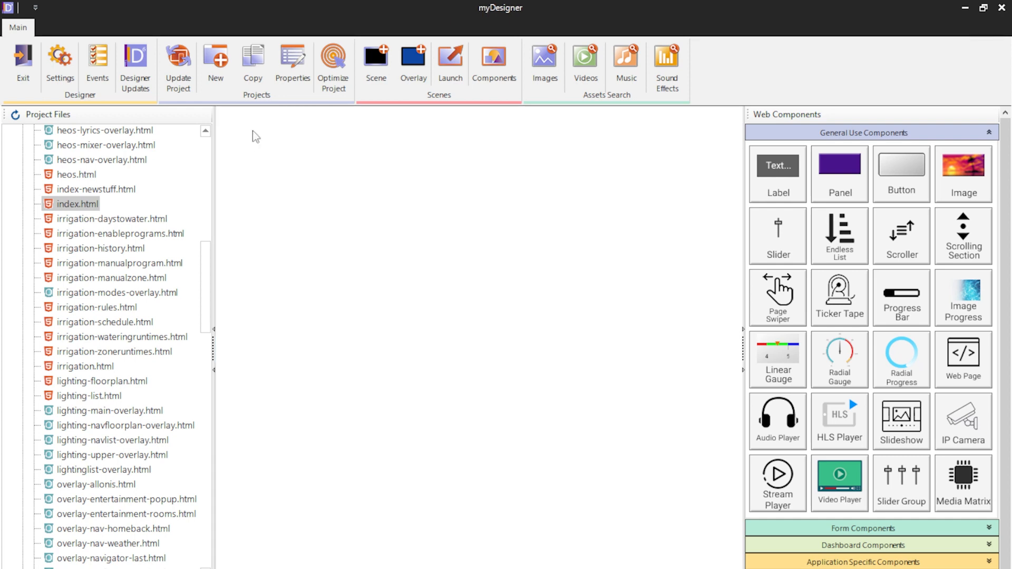
Step: Hide the Web Components palette and show it again, twice
click(496, 64)
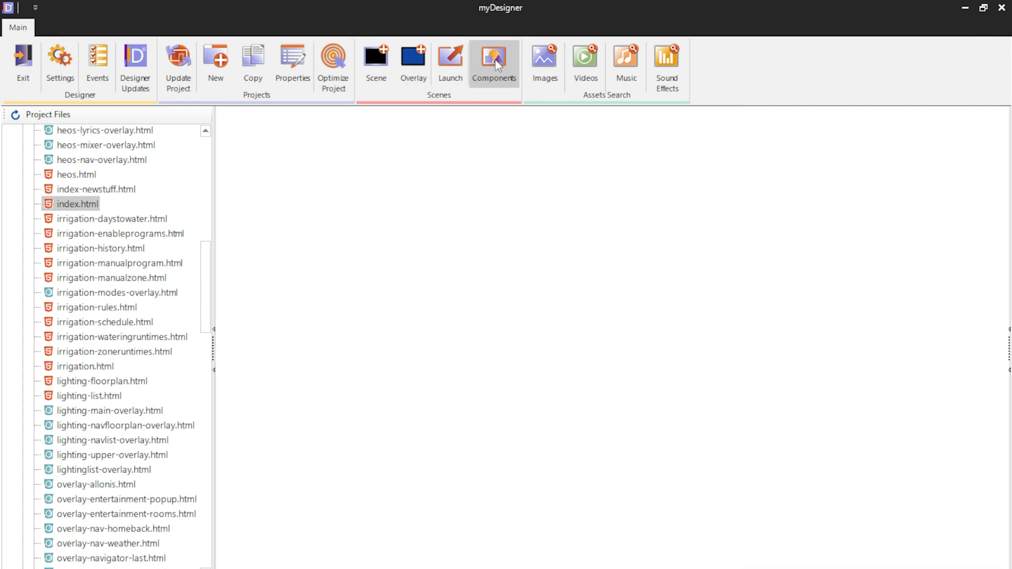
click(496, 64)
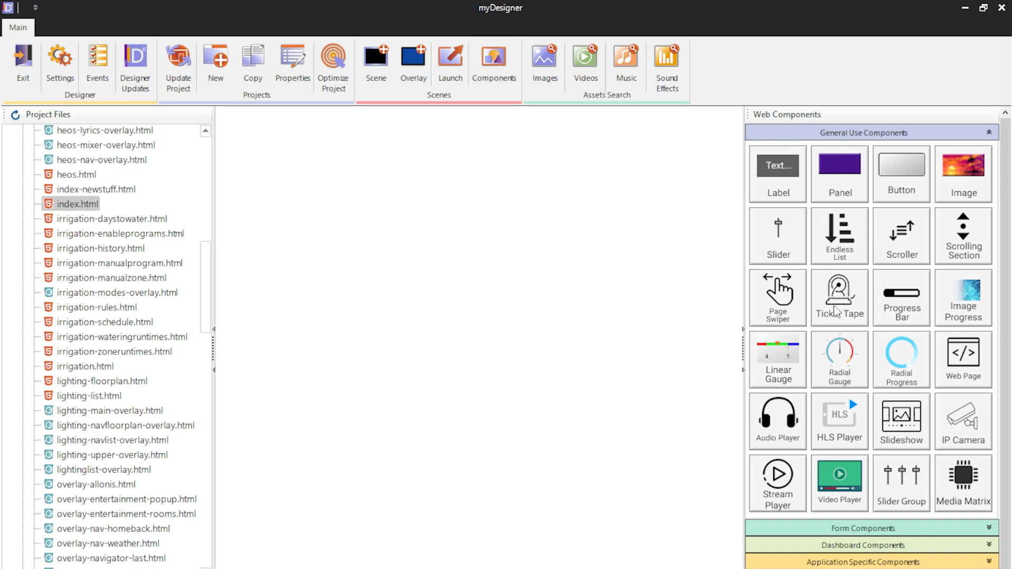
click(498, 68)
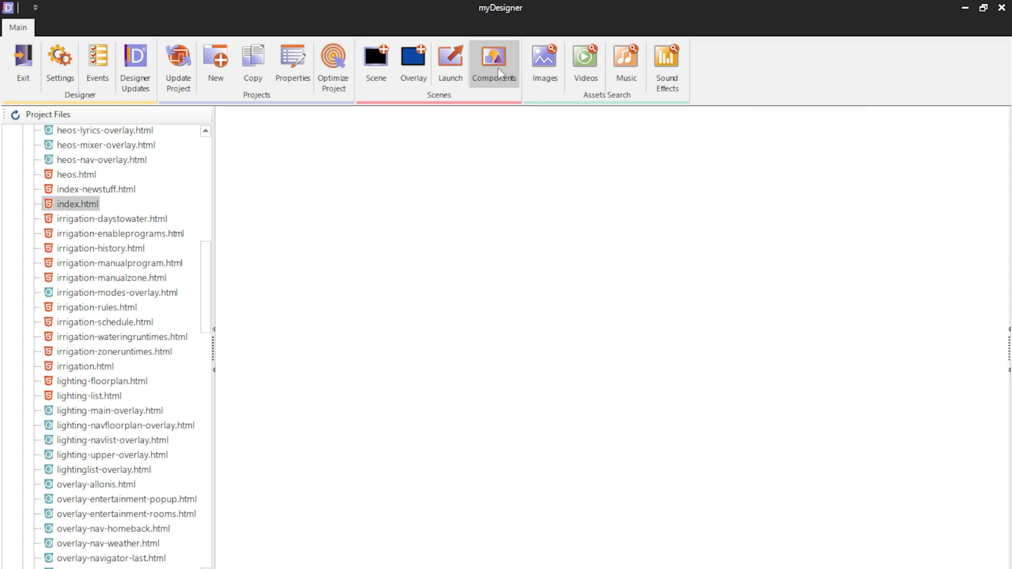
click(497, 68)
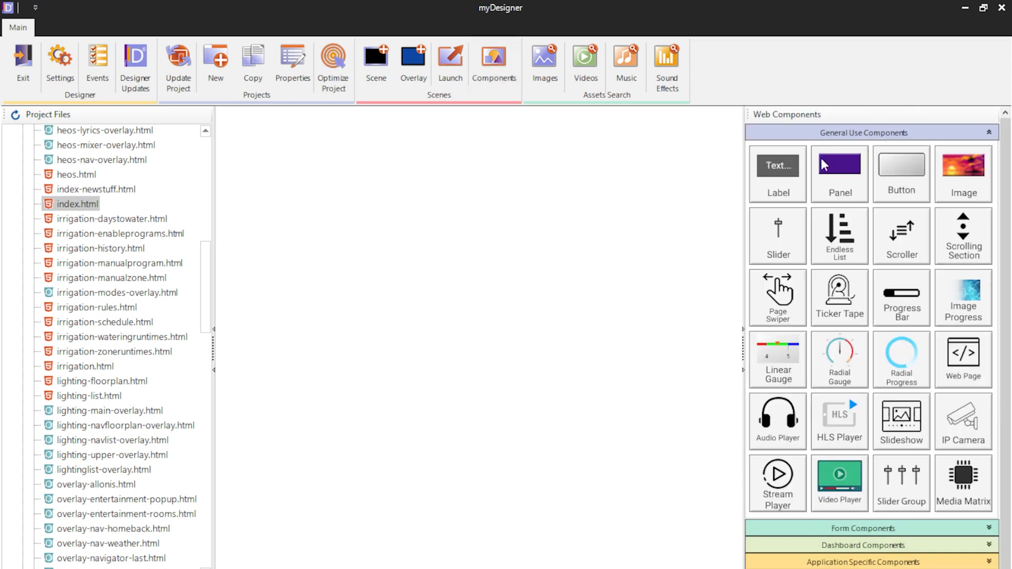